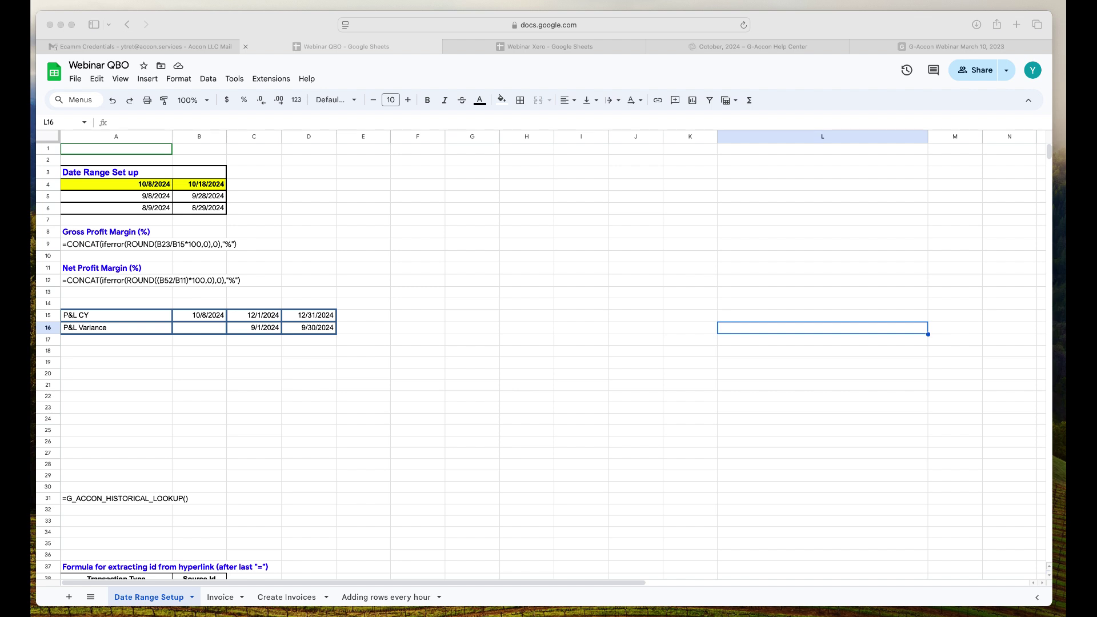
Open G-Accon for QuickBooks' BI-Friendly Reports dialog from the Extensions menu.
left_click(271, 79)
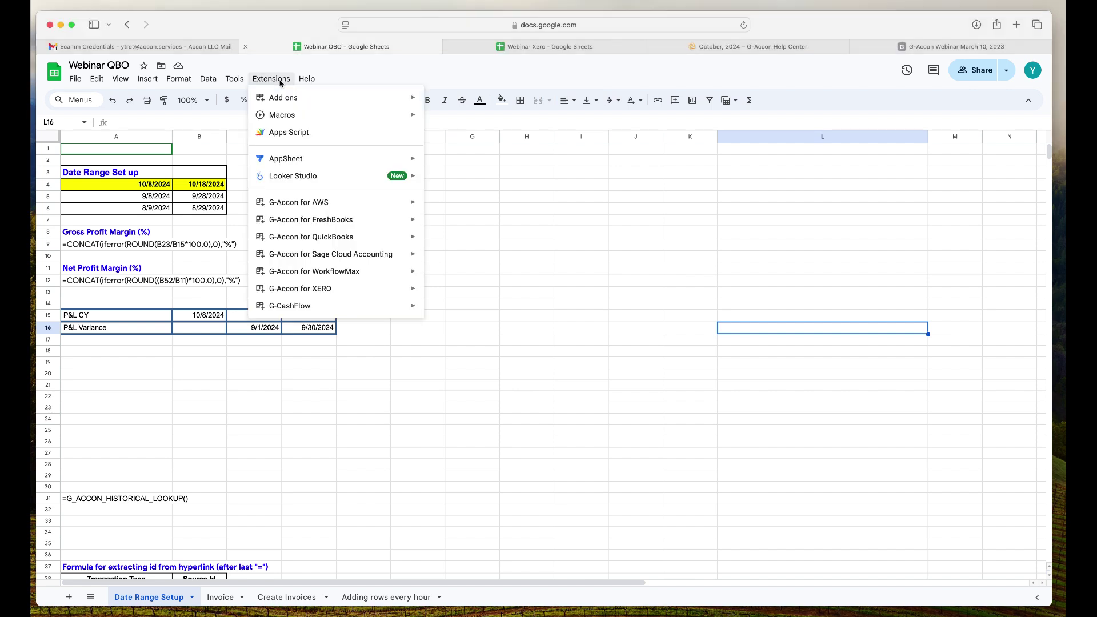
mouse_move(357, 243)
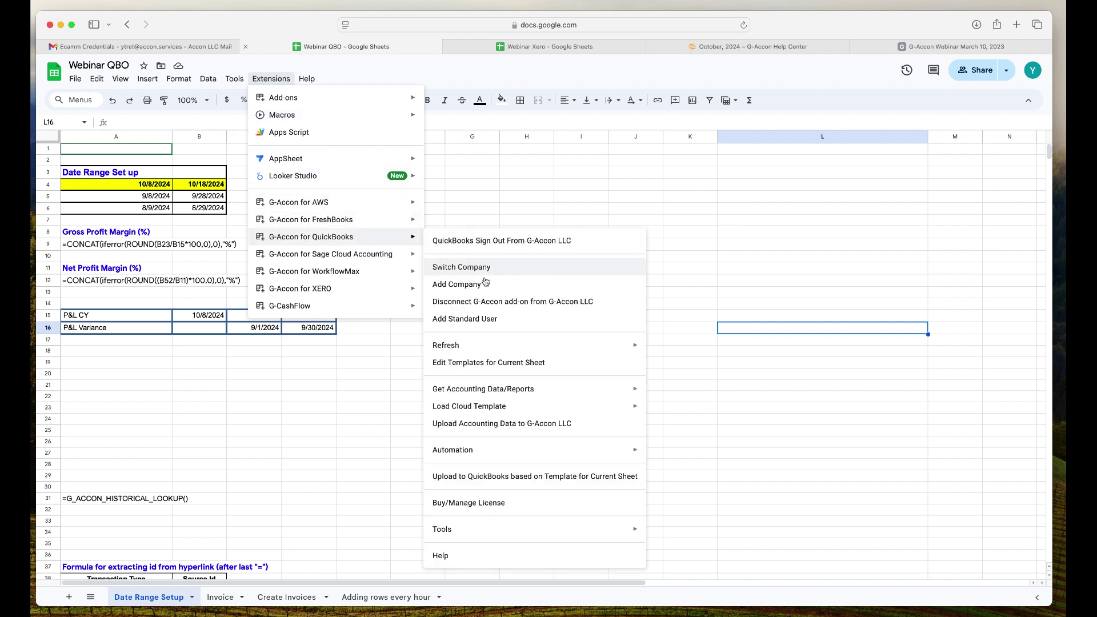
mouse_move(502, 392)
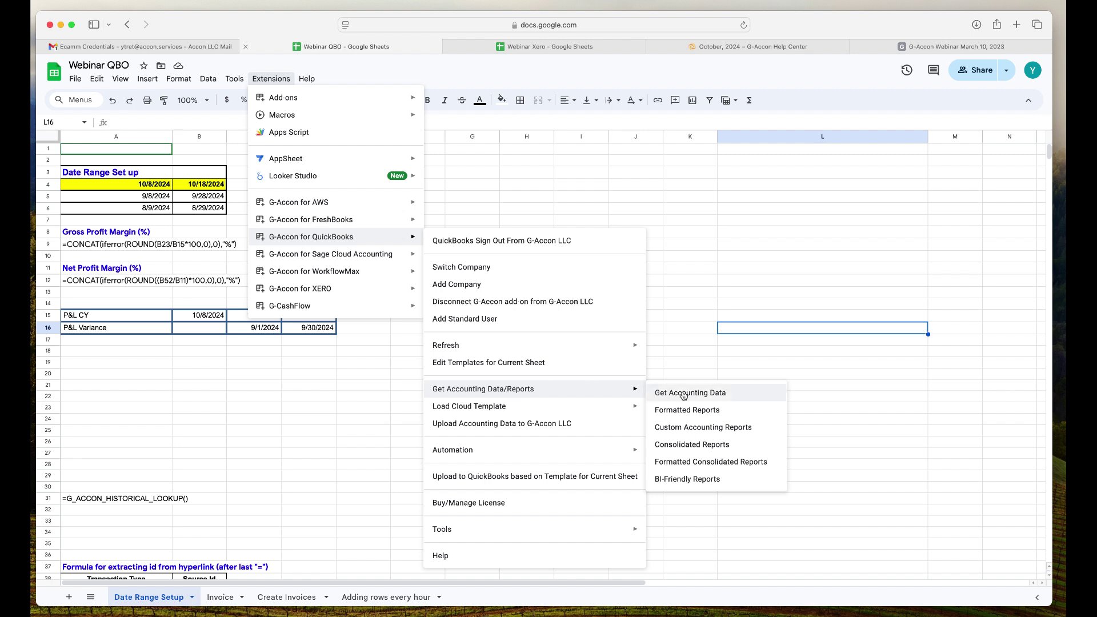
left_click(697, 483)
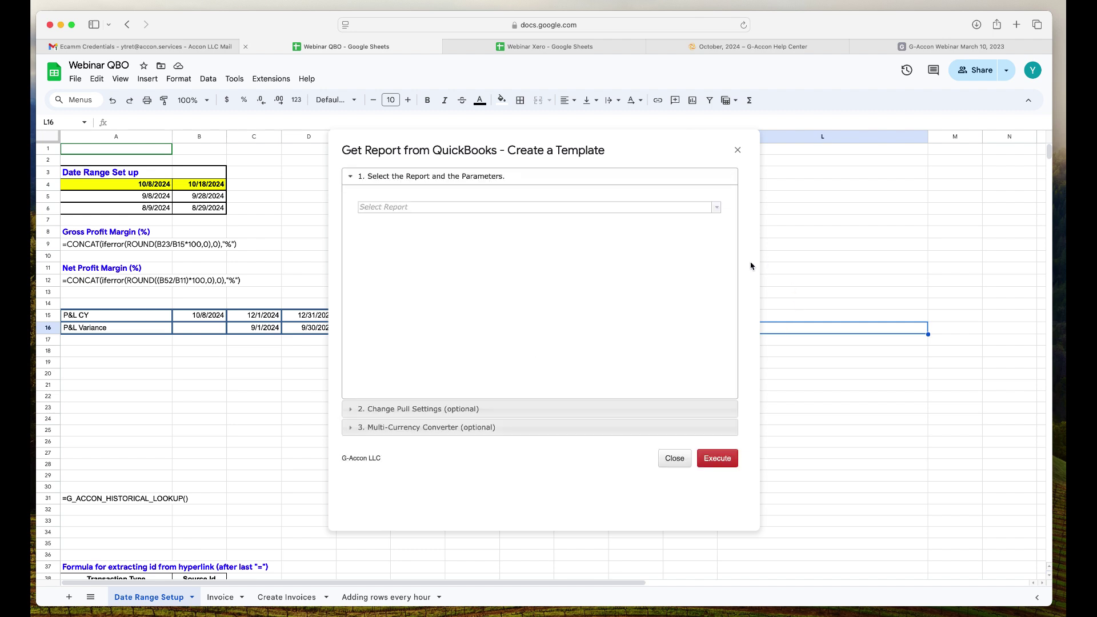
Choose the Detailed Transactions report with a static date range starting 1 Jul 2024.
left_click(717, 209)
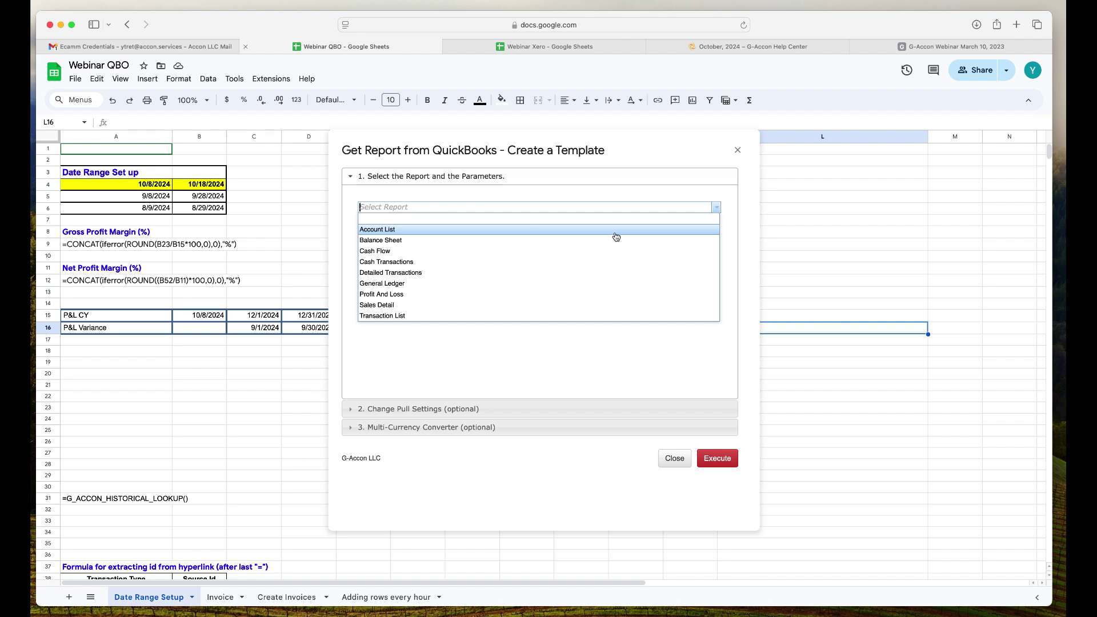
left_click(541, 278)
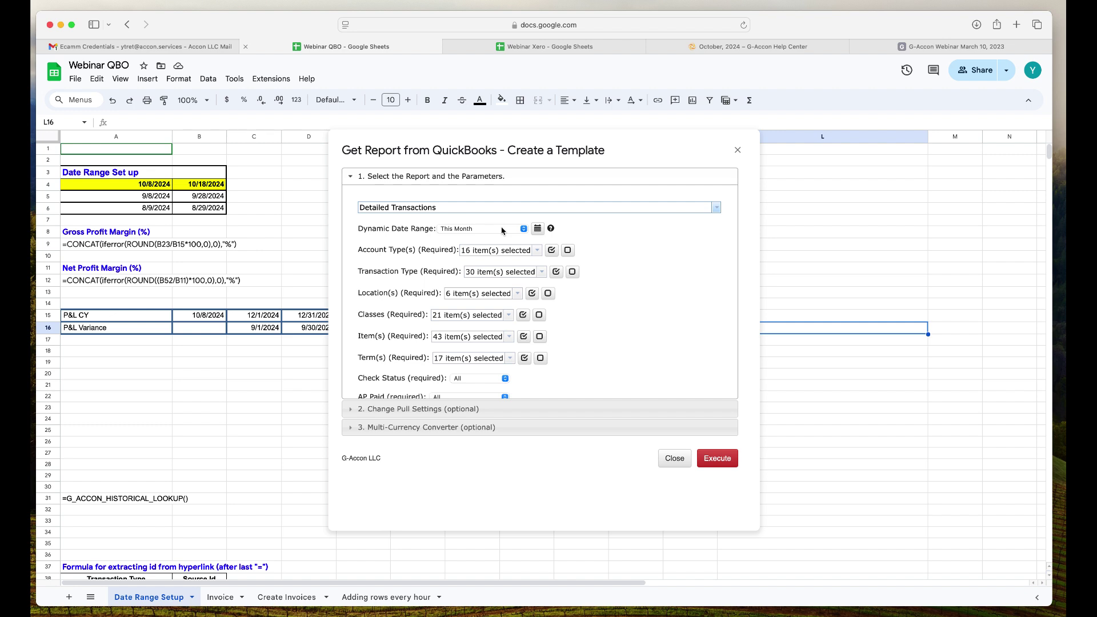
left_click(538, 229)
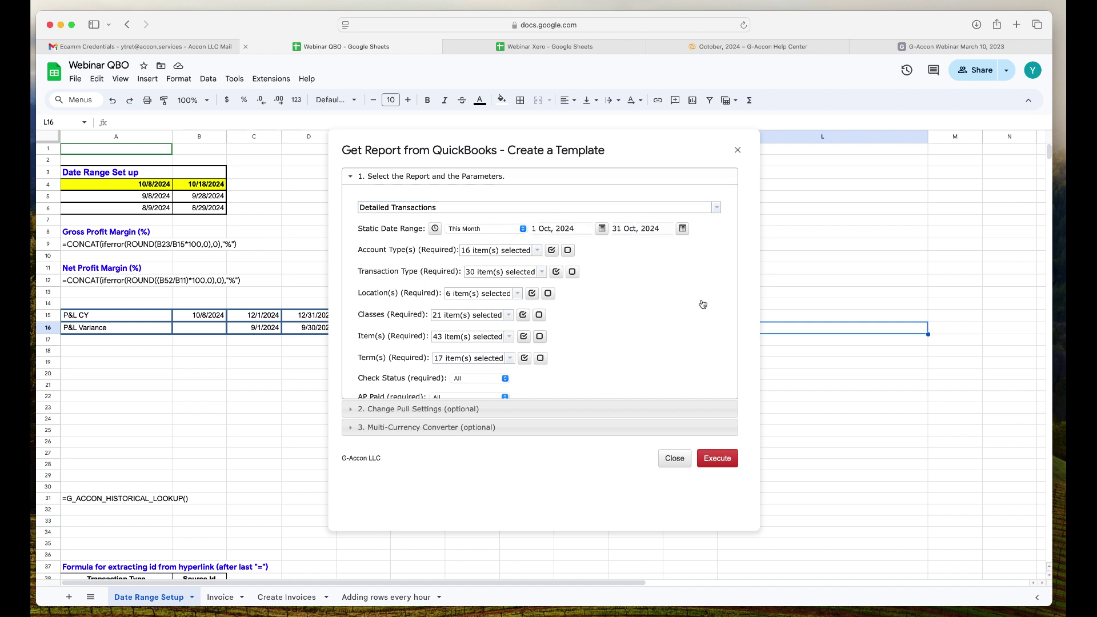
left_click(581, 227)
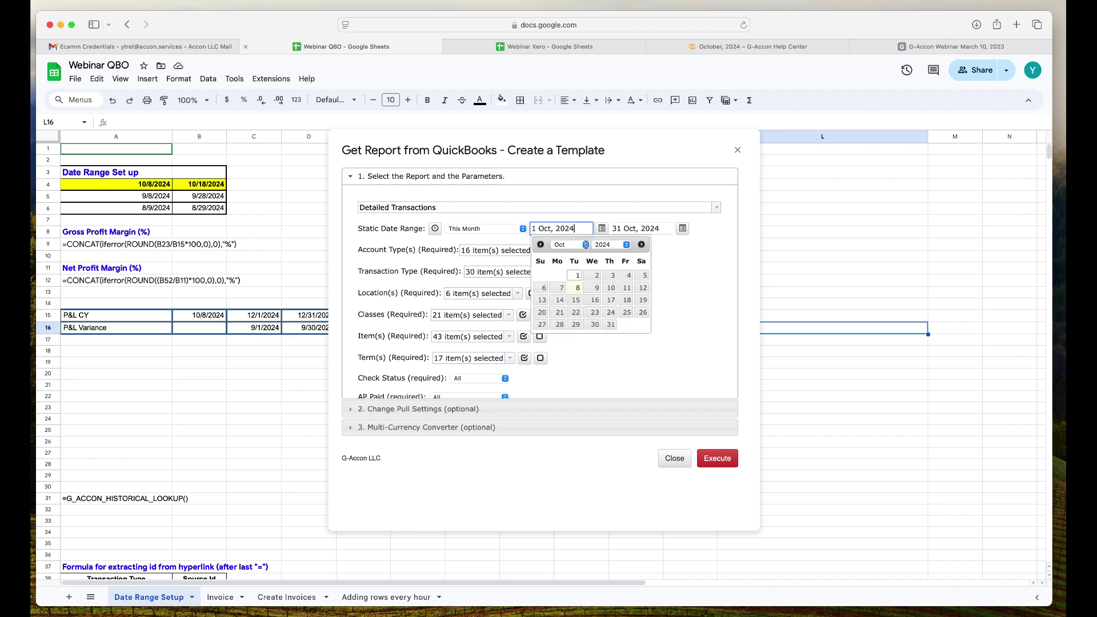
left_click(585, 245)
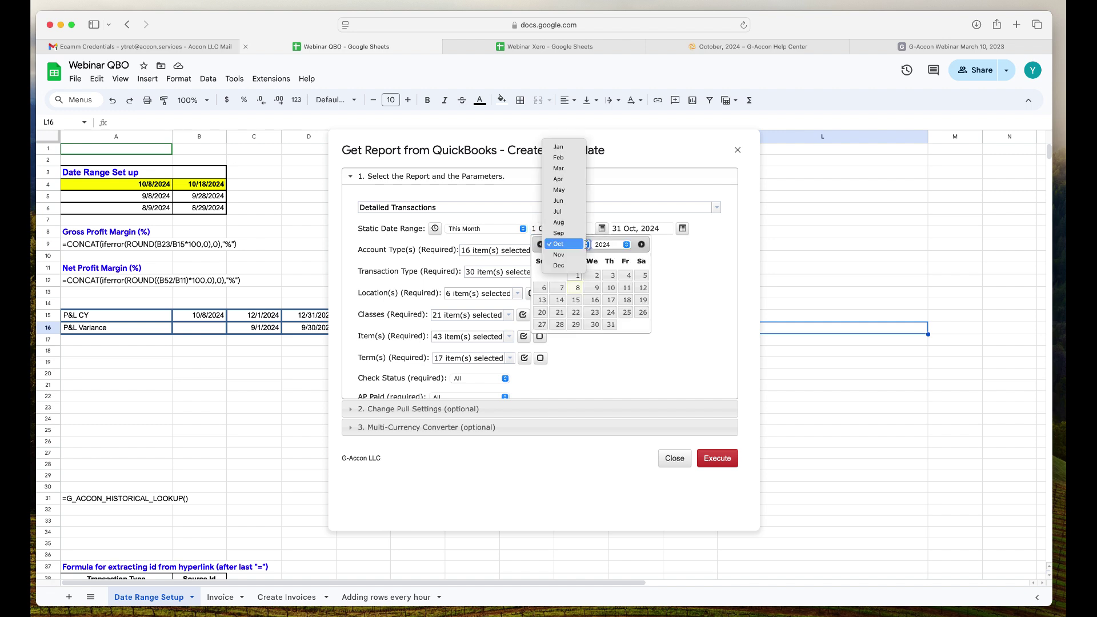
left_click(571, 211)
left_click(561, 275)
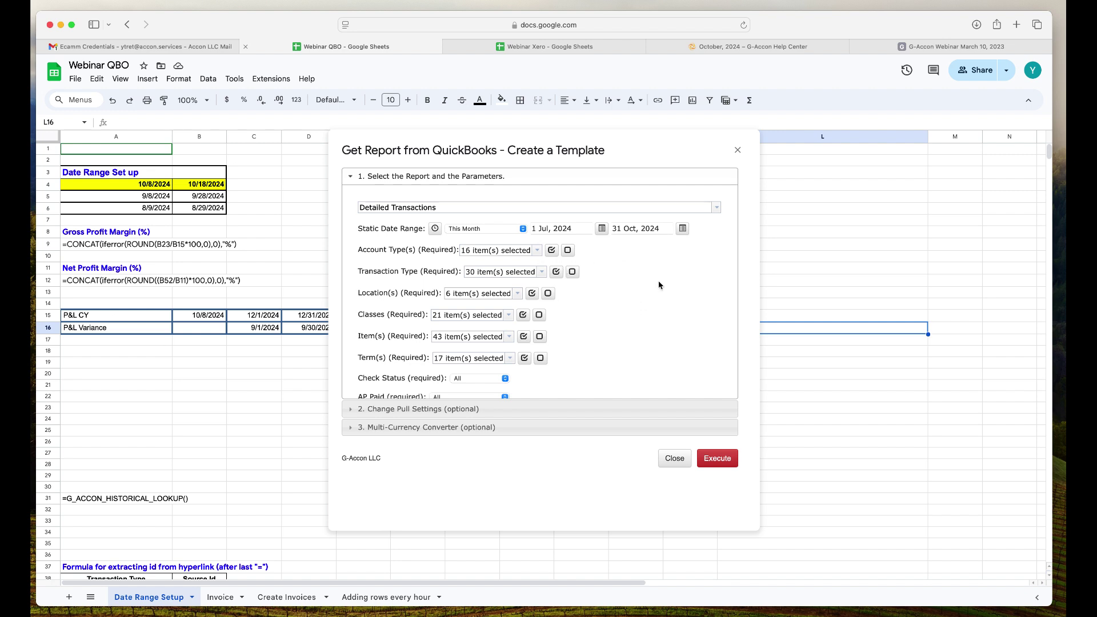
Review the included account types and transaction types lists.
left_click(540, 251)
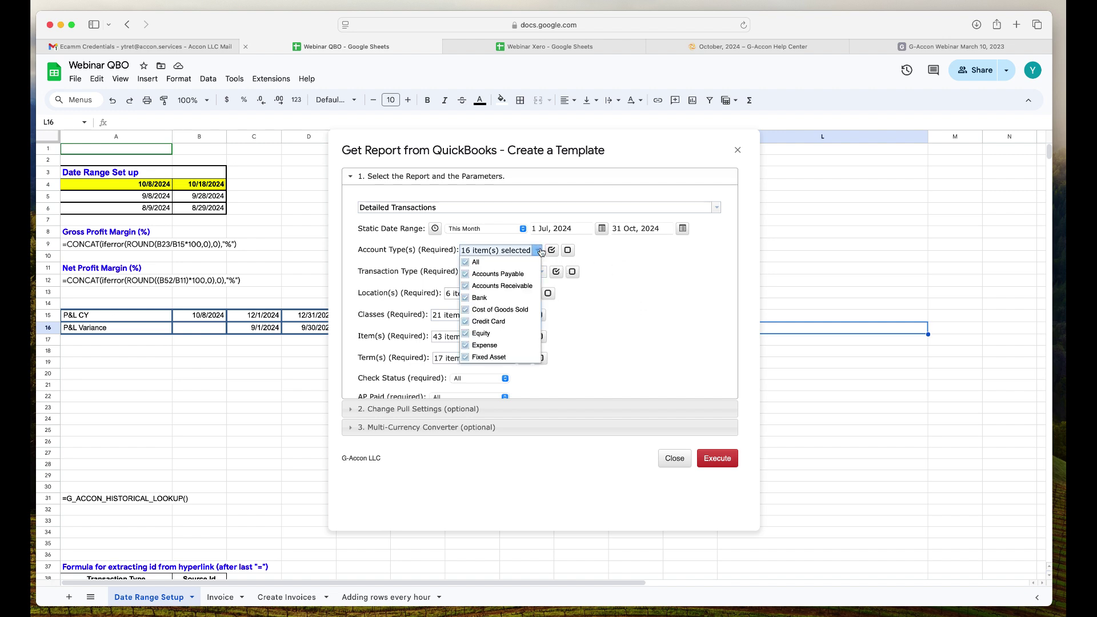
left_click(613, 303)
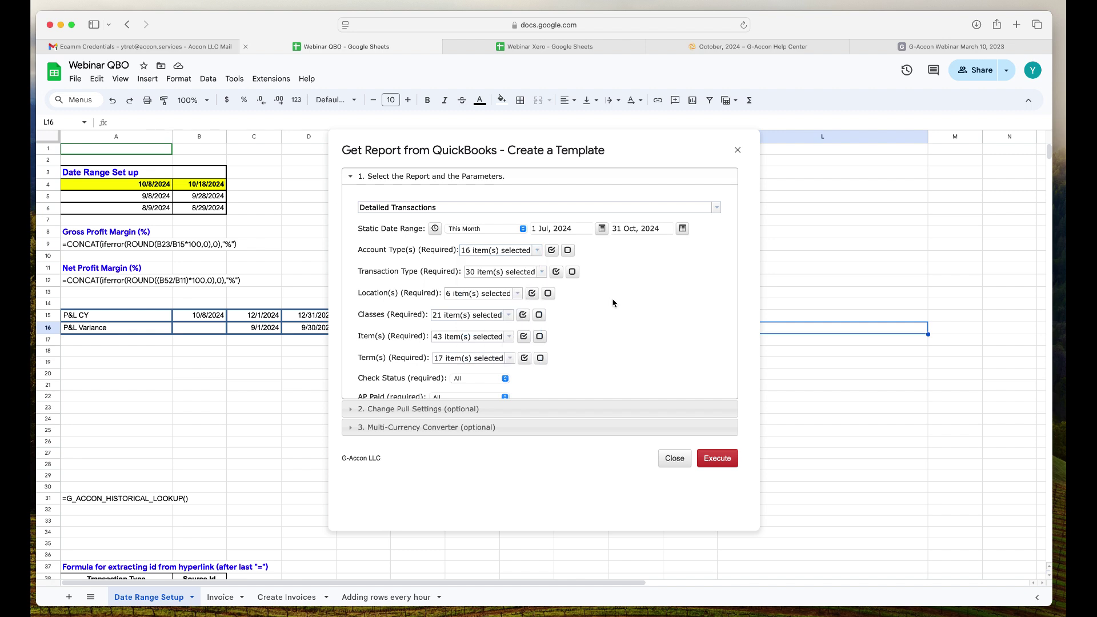
left_click(542, 273)
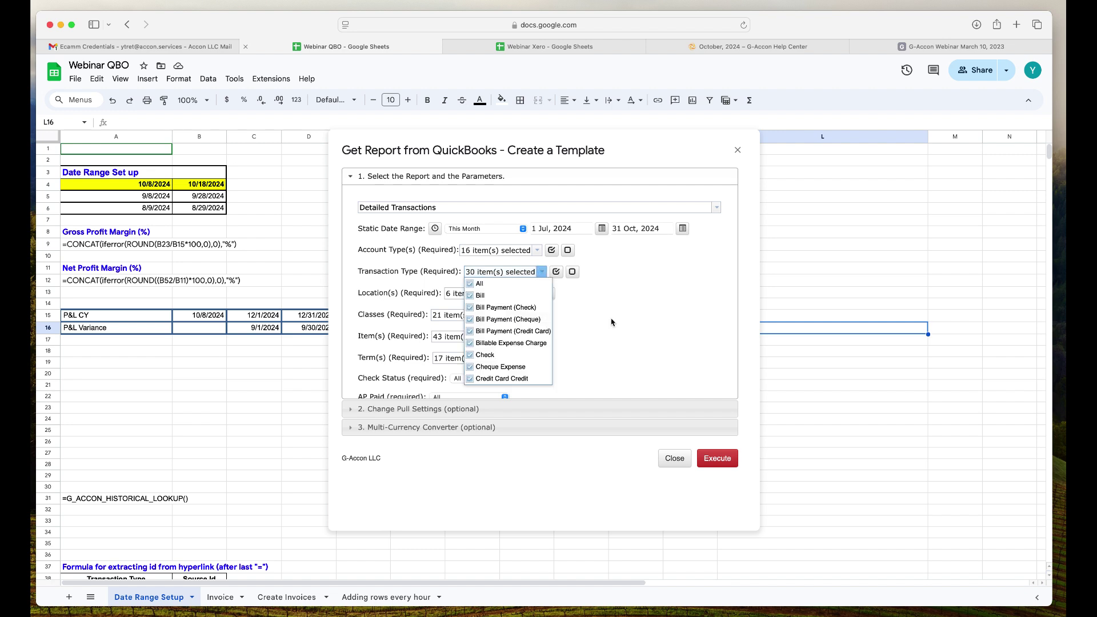
left_click(611, 339)
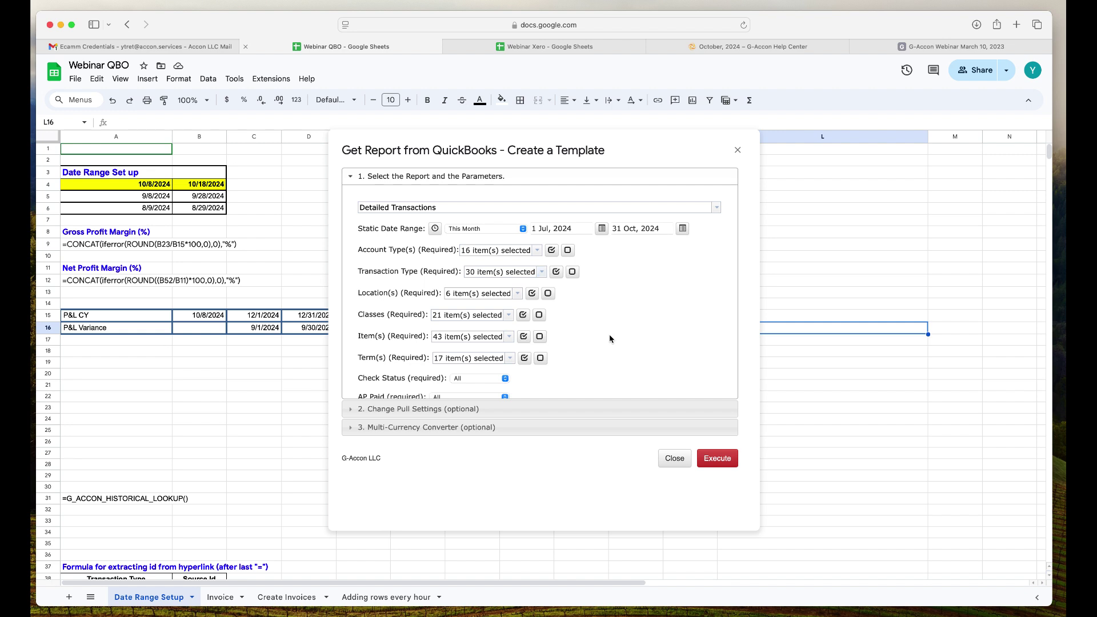
Enable the last-updated timestamp and company name column in pull settings, then execute the pull.
scroll(610, 338, "down", 3)
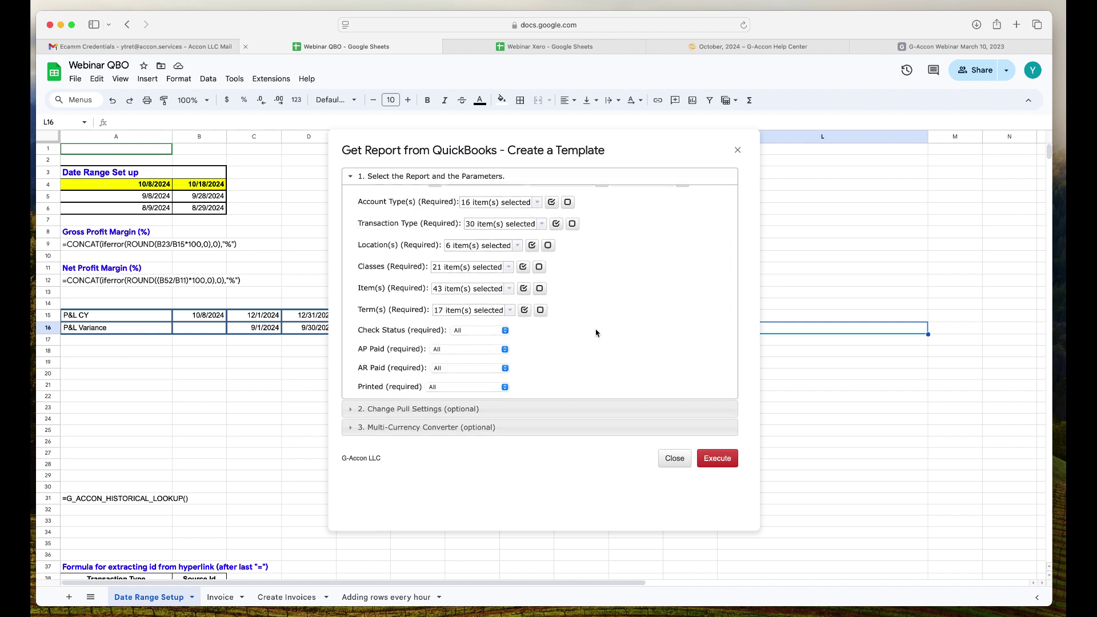
scroll(588, 331, "down", 1)
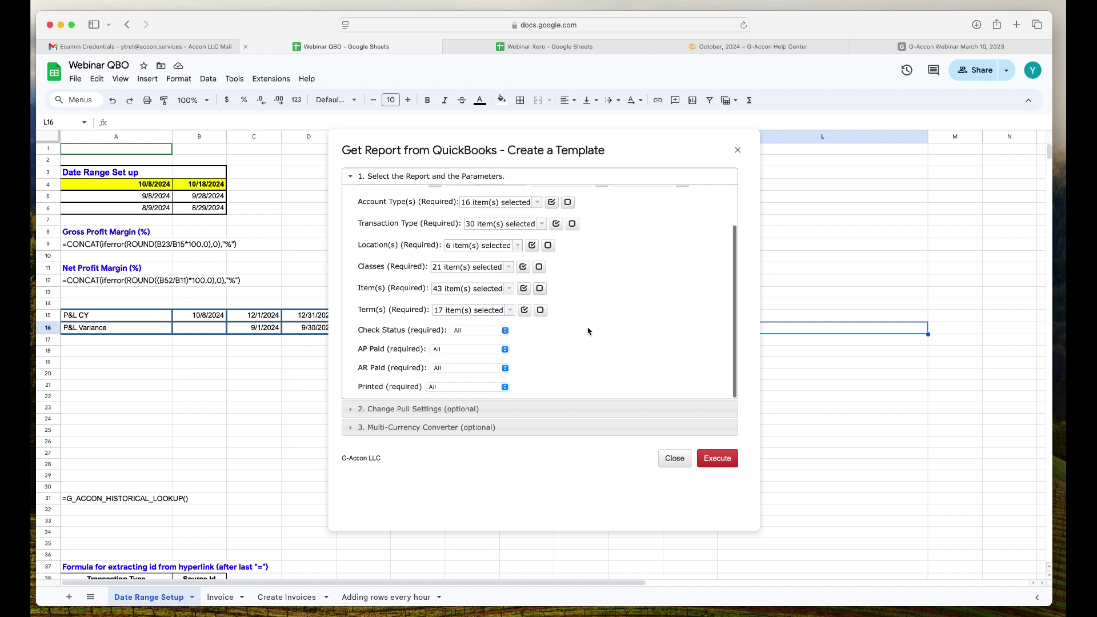
scroll(588, 331, "up", 3)
scroll(543, 366, "down", 3)
left_click(501, 411)
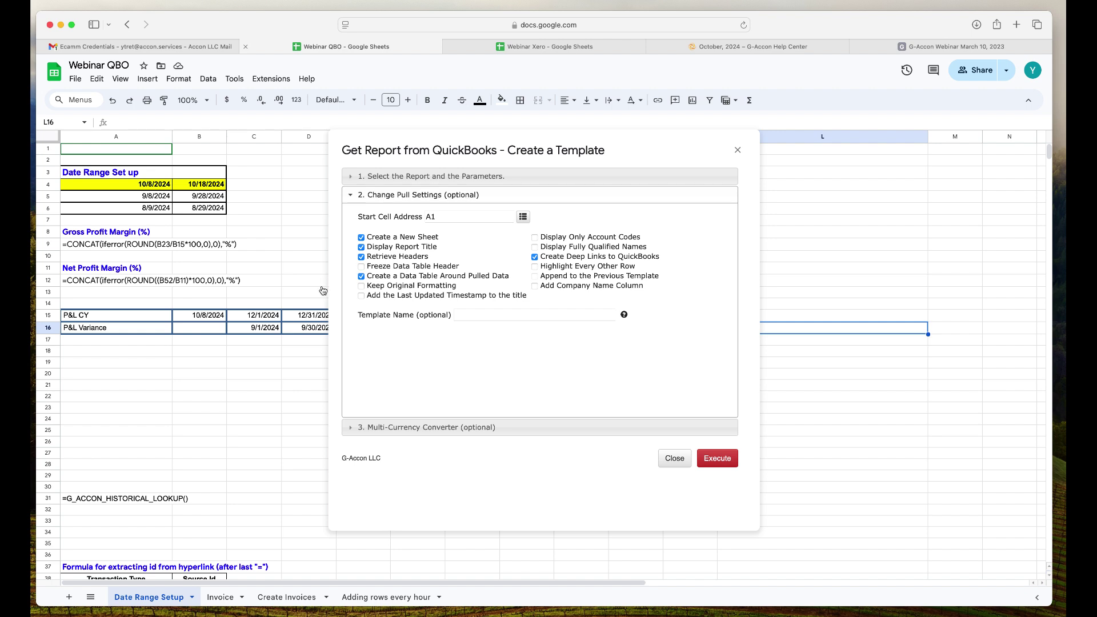
left_click(361, 296)
left_click(535, 286)
left_click(721, 460)
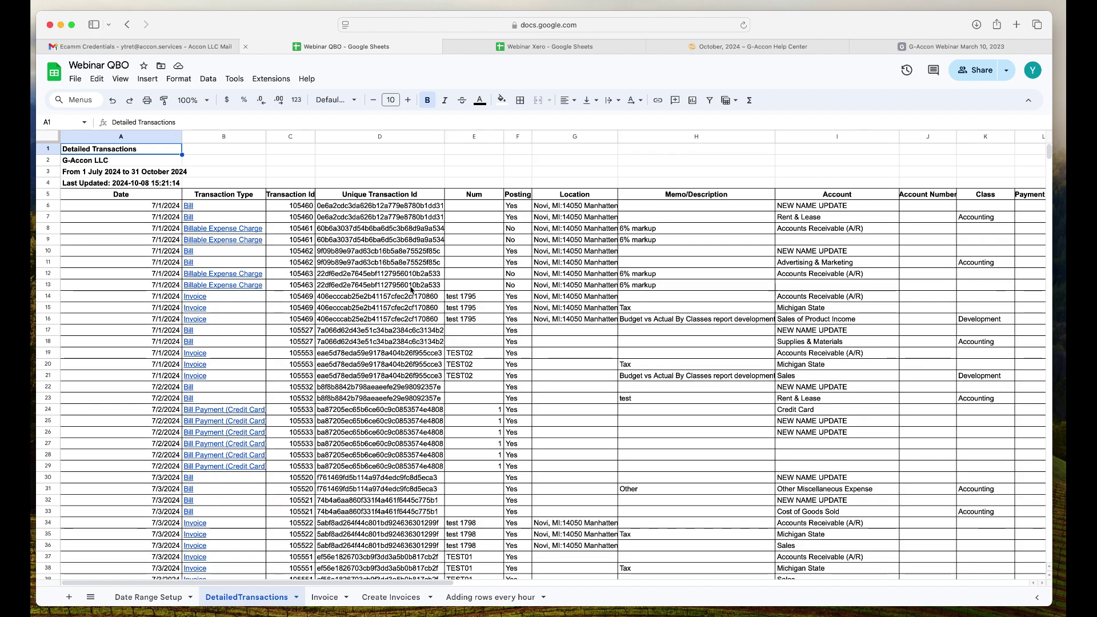
scroll(346, 341, "right", 10)
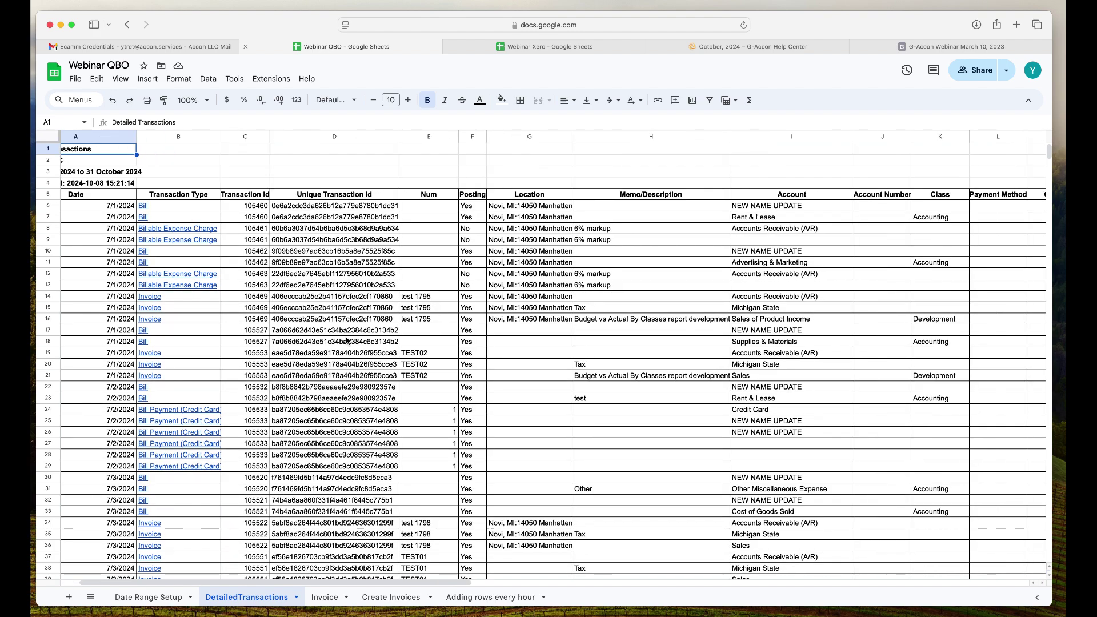
scroll(346, 340, "right", 15)
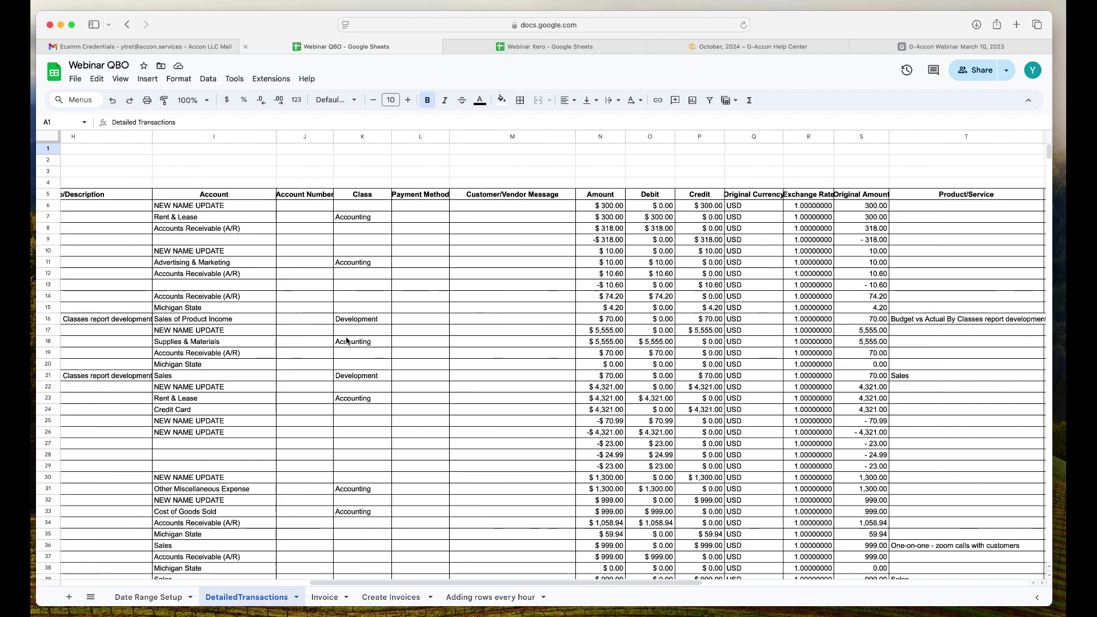
scroll(346, 341, "right", 3)
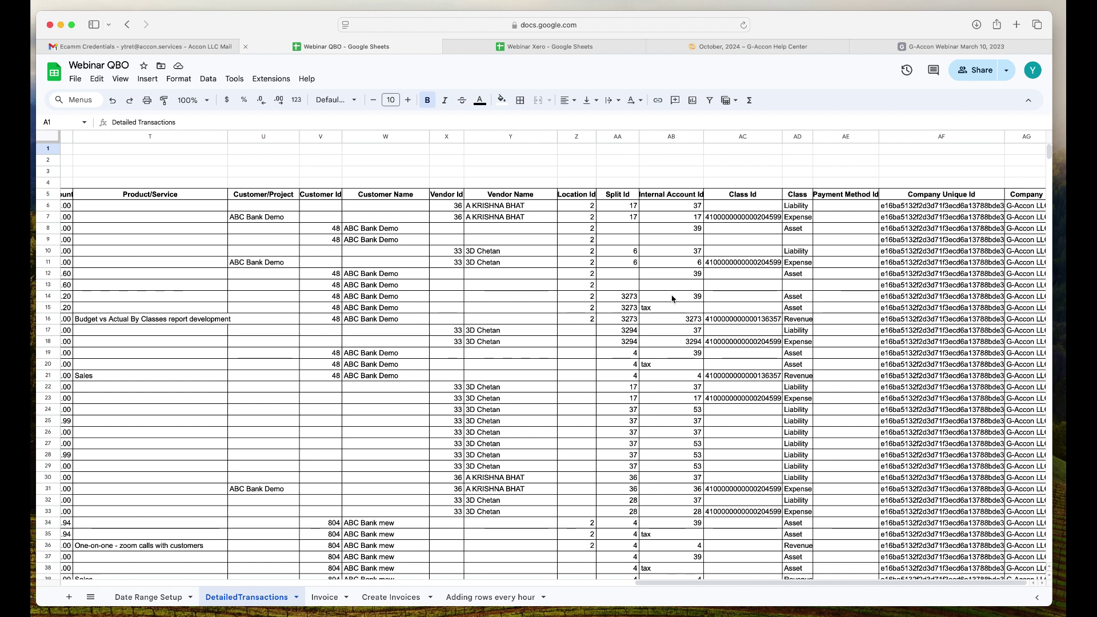
scroll(499, 372, "left", 1)
scroll(498, 372, "left", 15)
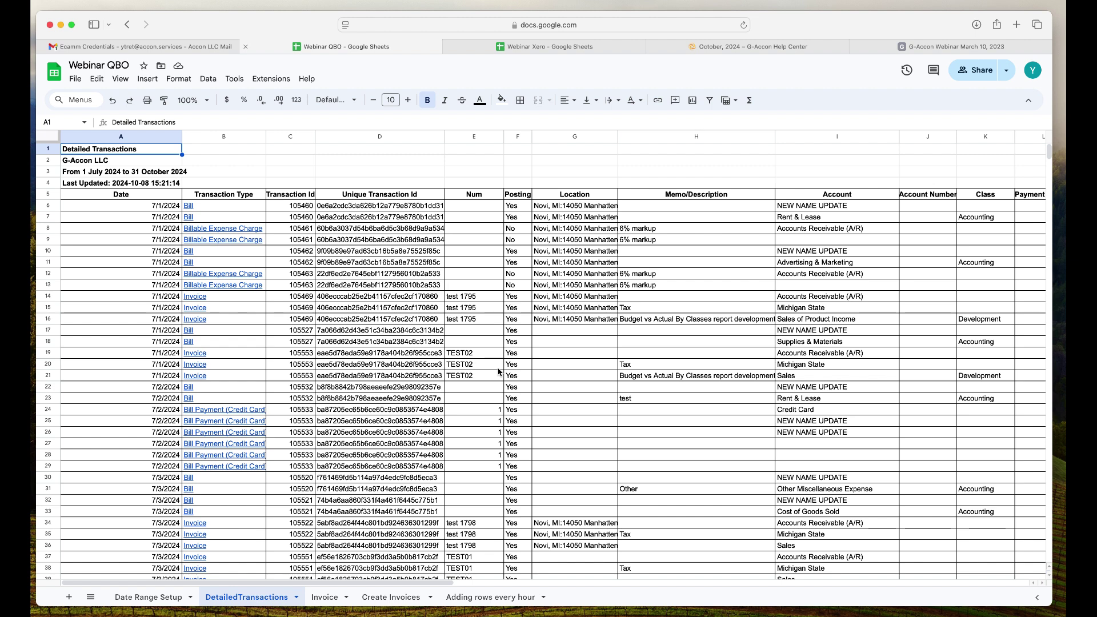
Open G-Accon for QuickBooks > Automation > Create Workflow from the Extensions menu.
left_click(279, 84)
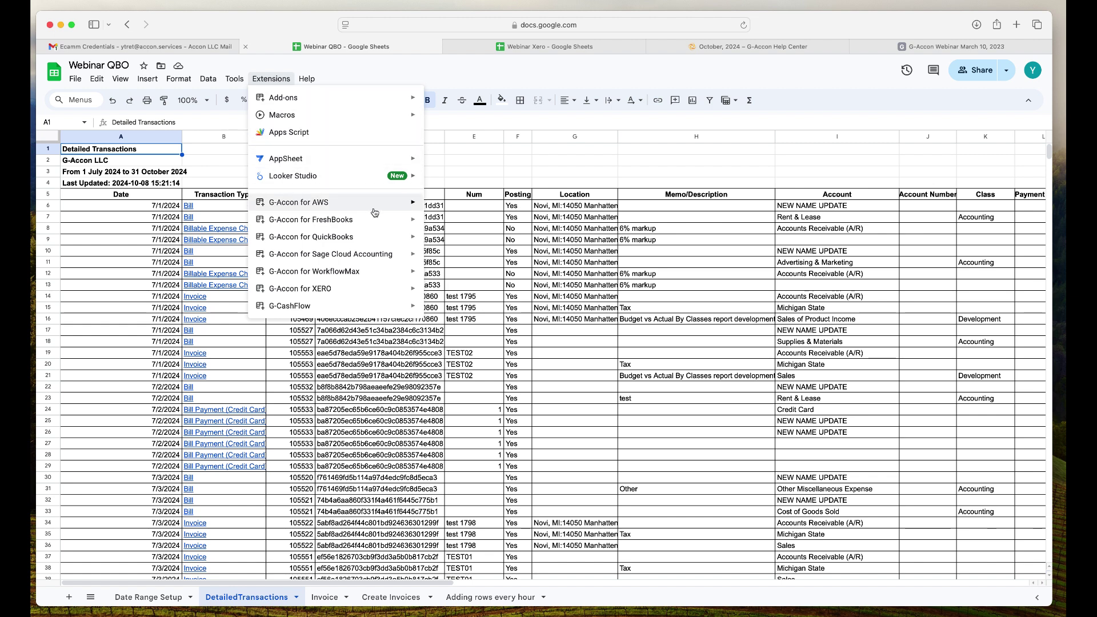
mouse_move(380, 238)
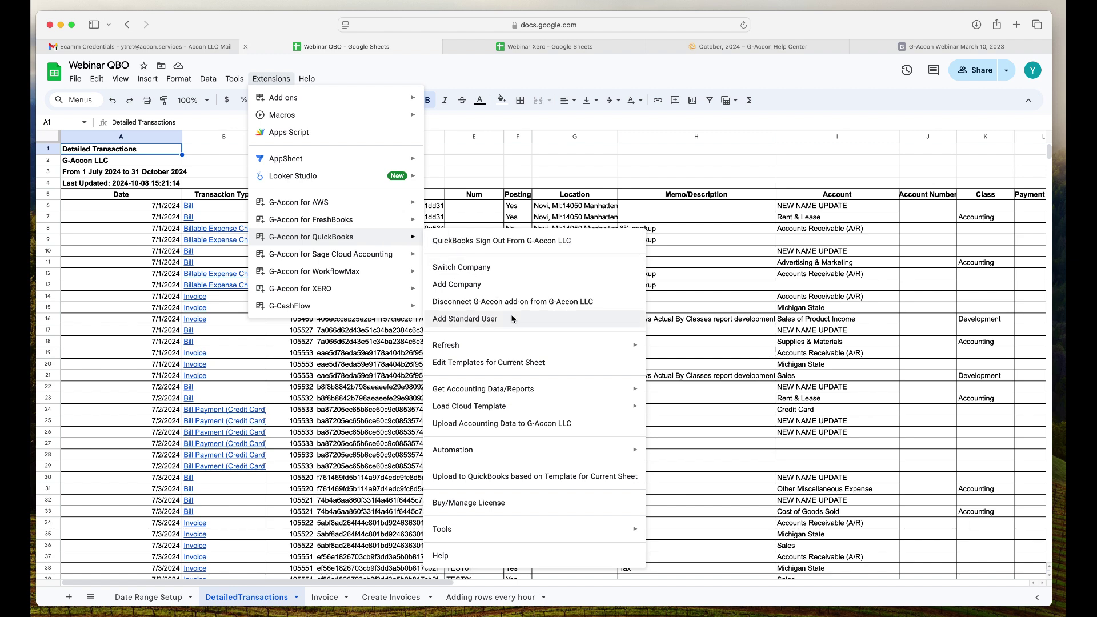
mouse_move(587, 457)
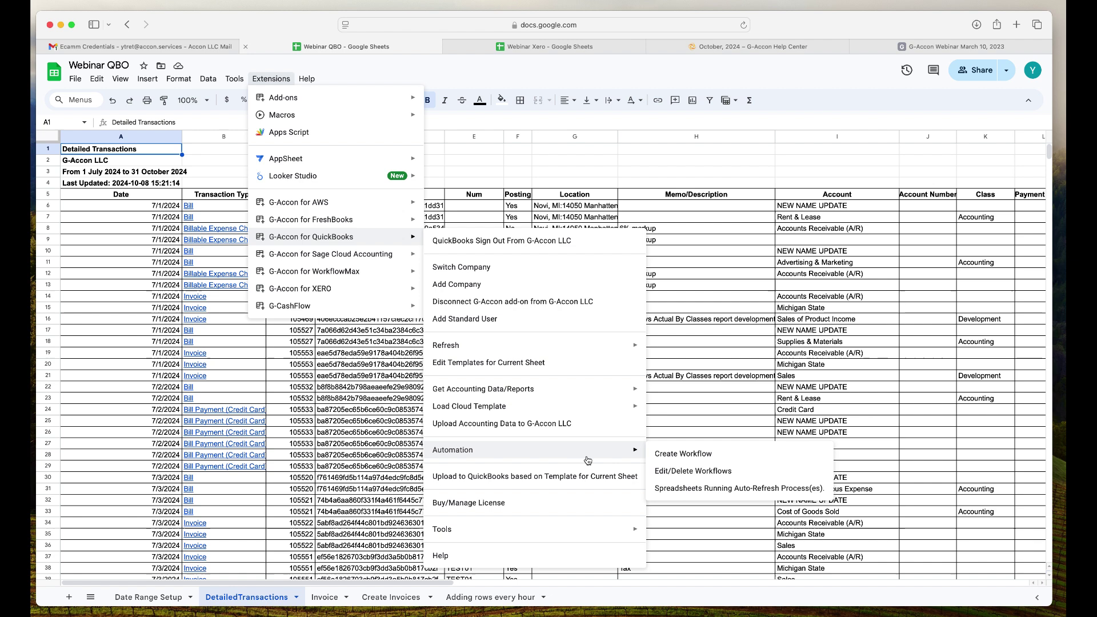
left_click(674, 457)
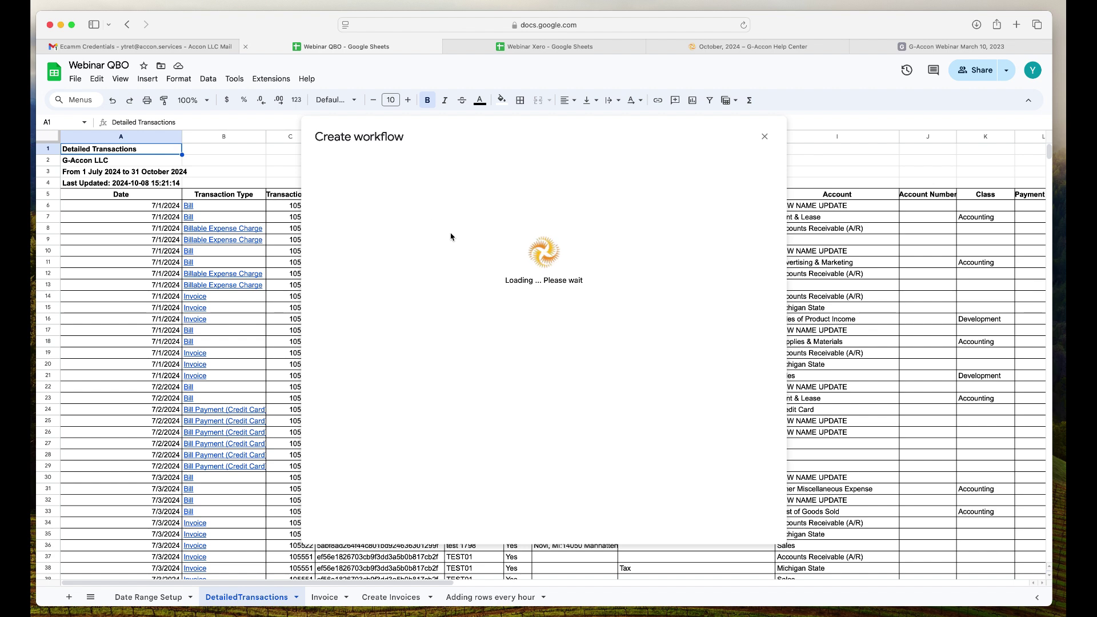
Name the workflow 'DT' with description 'at 7am daily'.
left_click(447, 207)
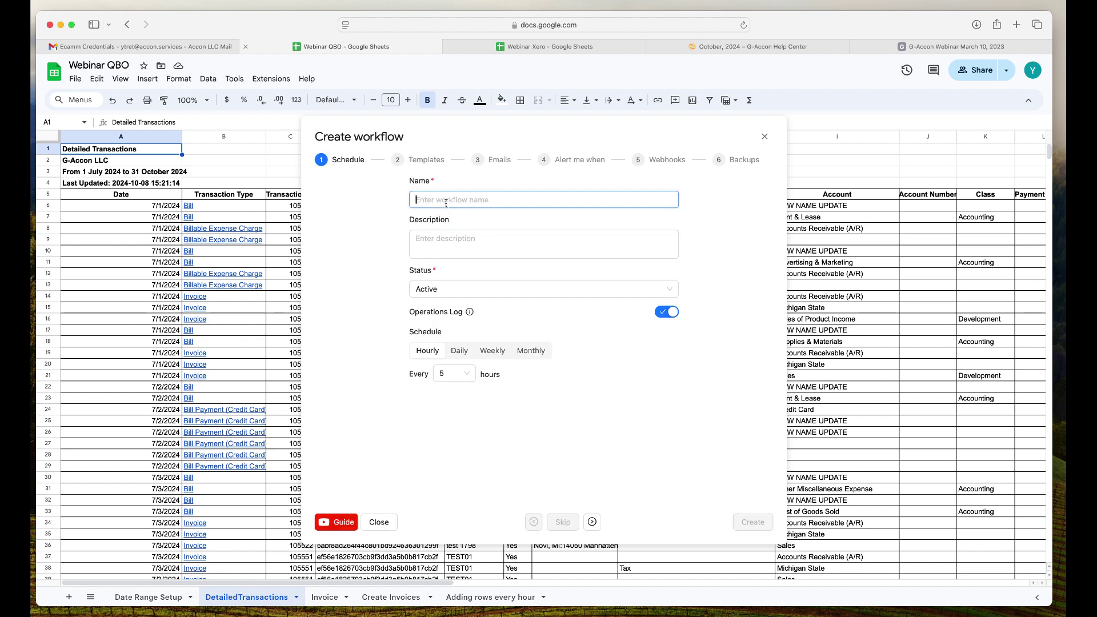
type("DT")
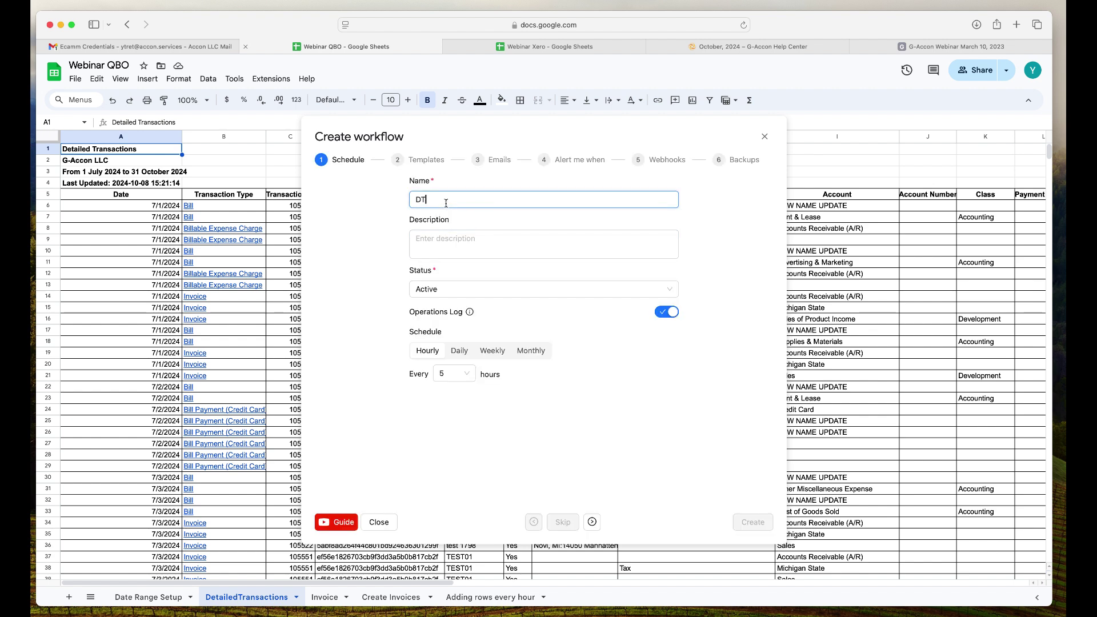
left_click(468, 237)
type("T 7")
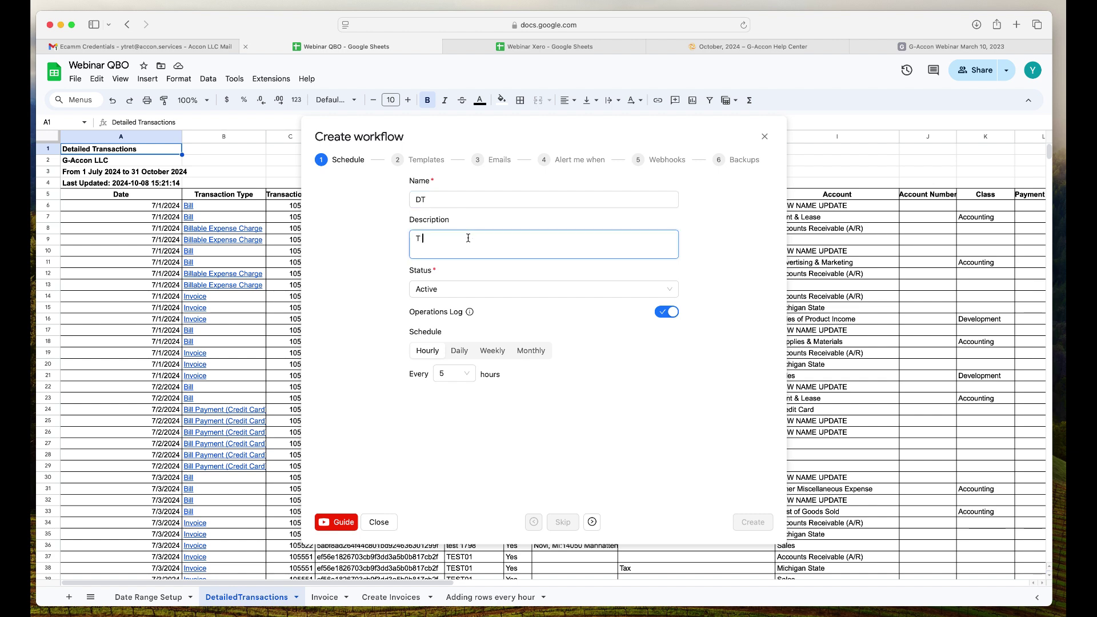
key("Caps_Lock")
key("BackSpace")
key("BackSpace")
key("BackSpace")
type("at 7am daily")
Schedule the workflow daily around 07:00 and move on to template selection.
left_click(467, 352)
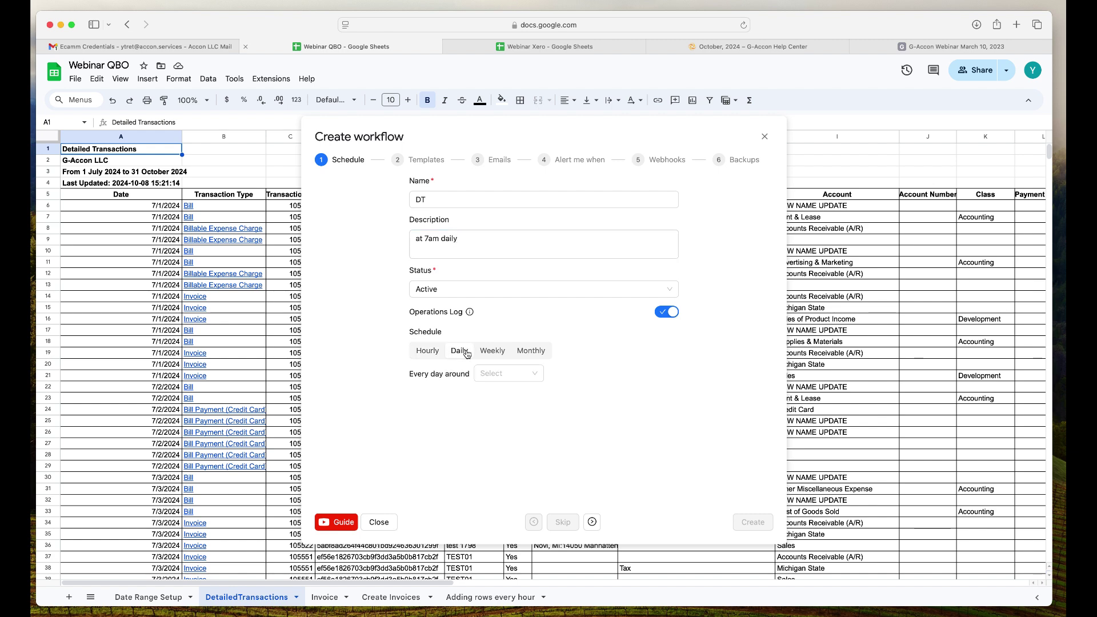
left_click(536, 379)
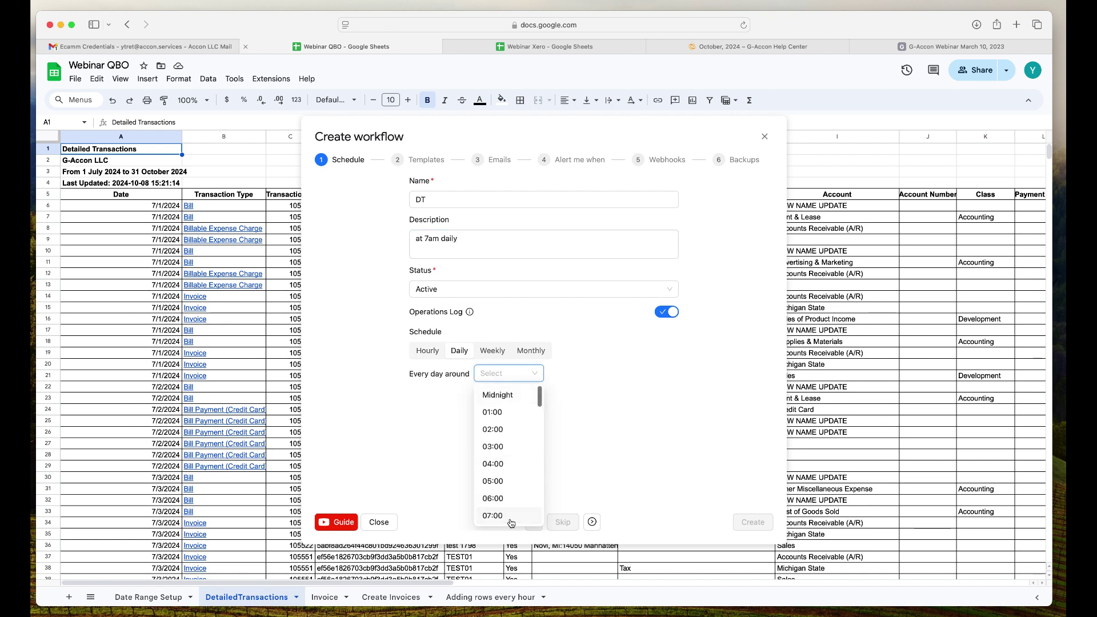
left_click(510, 521)
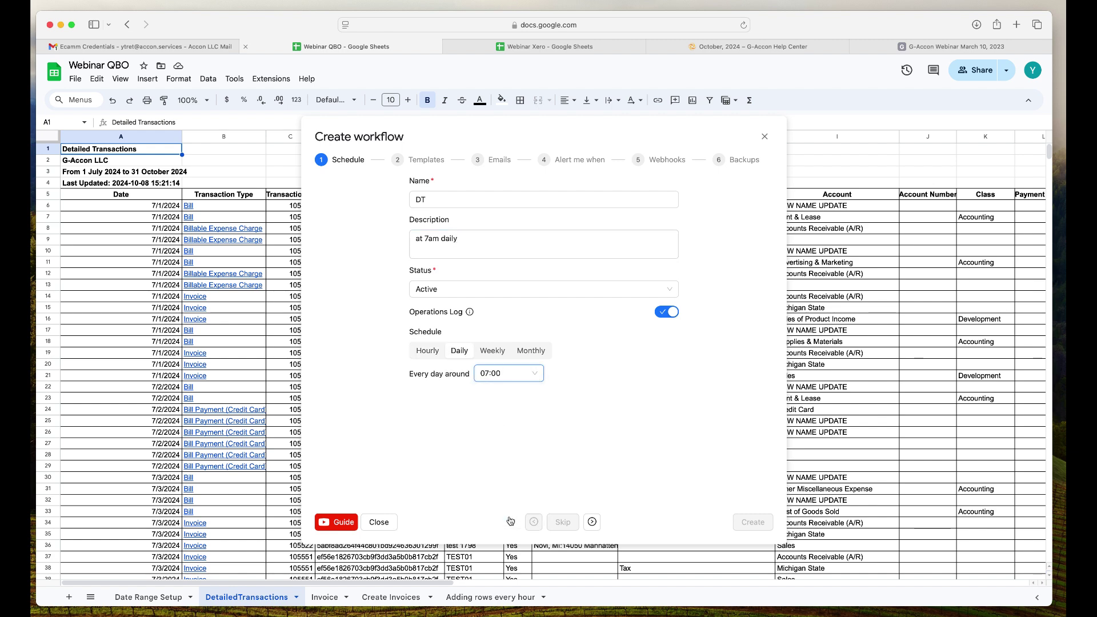
left_click(592, 522)
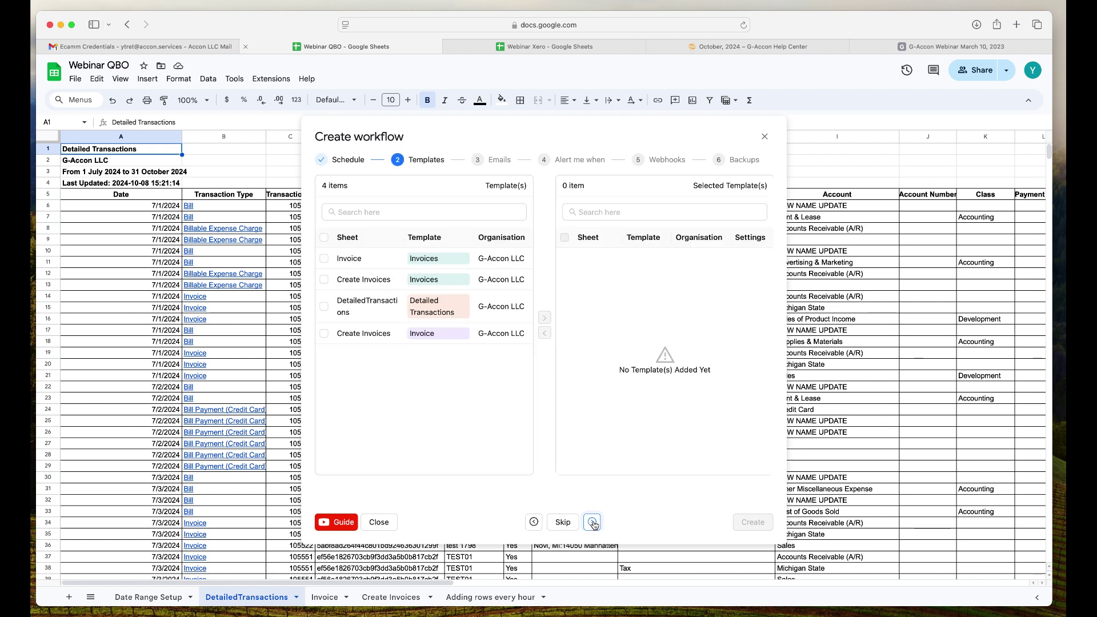
Add the DetailedTransactions template to the selected templates and create the workflow.
left_click(325, 312)
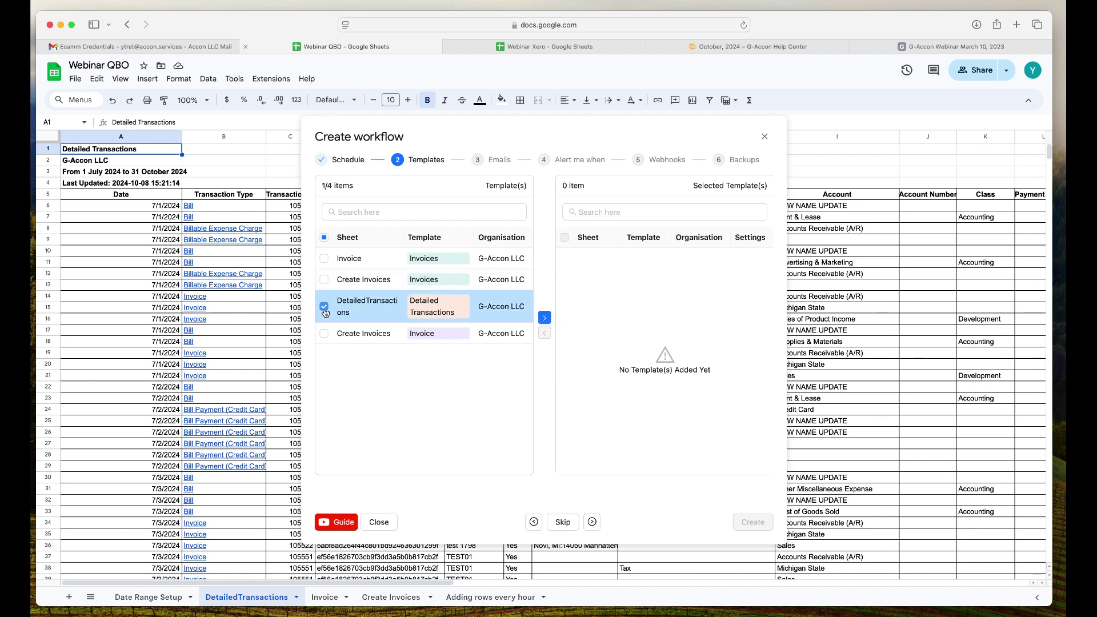
left_click(544, 317)
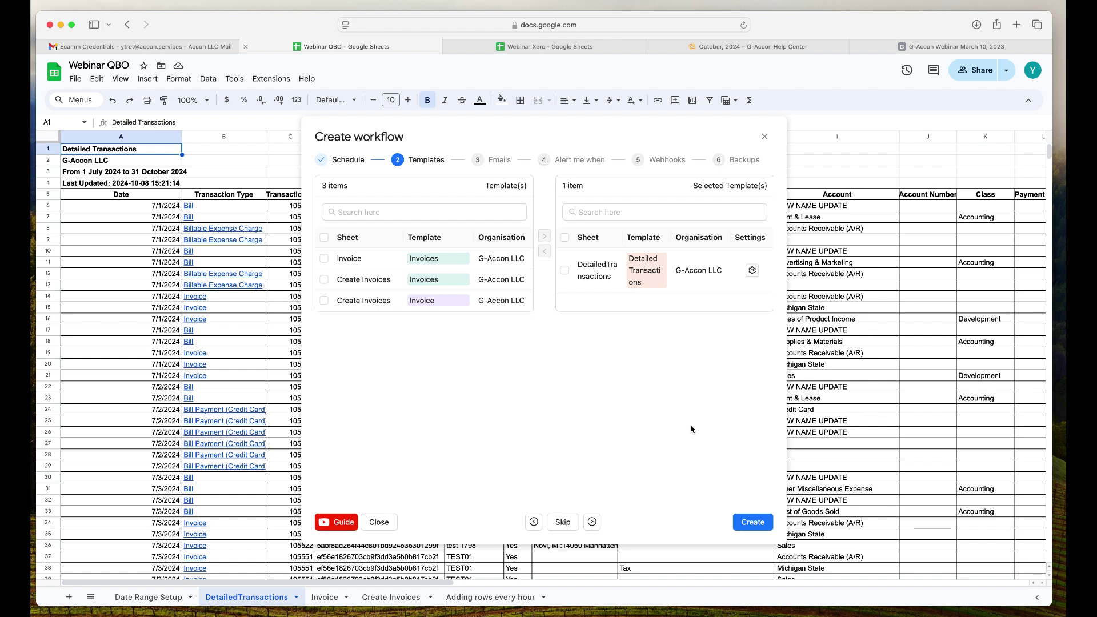
left_click(758, 523)
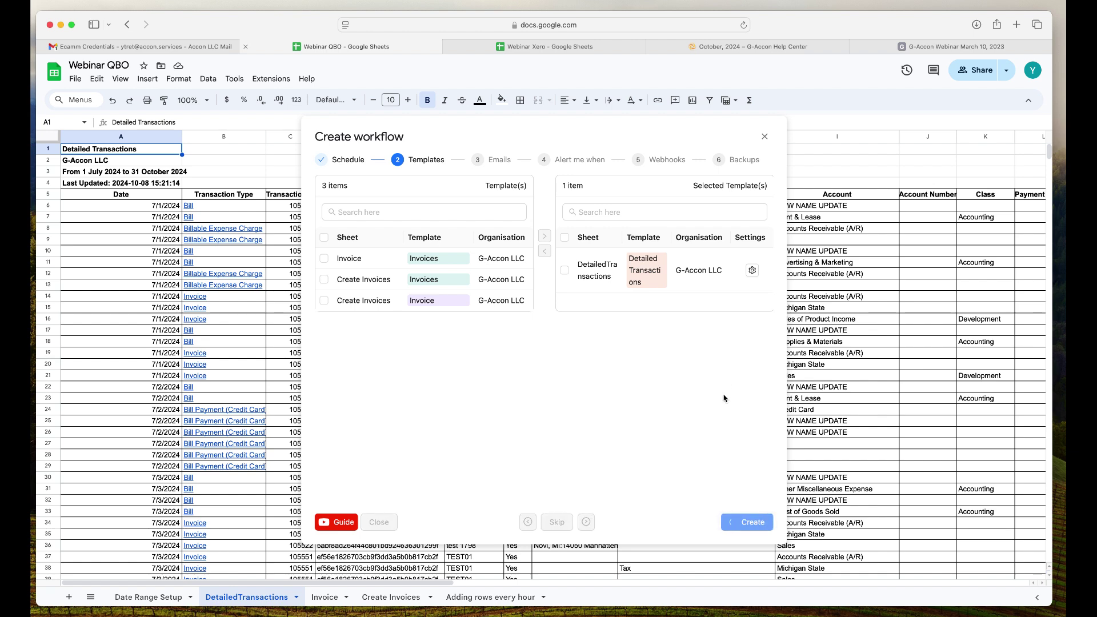